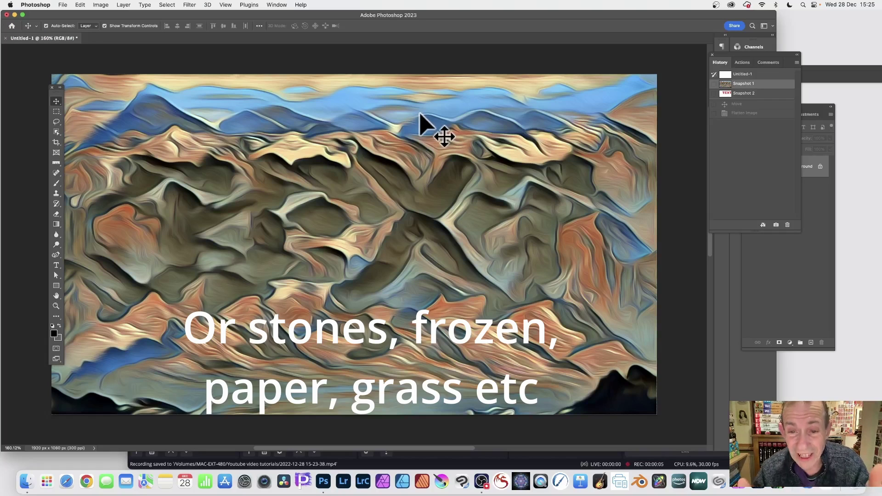
Scroll the canvas right and back left to preview the finished oil-painted landscape
scroll(163, 184, "right", 3)
scroll(175, 181, "left", 2)
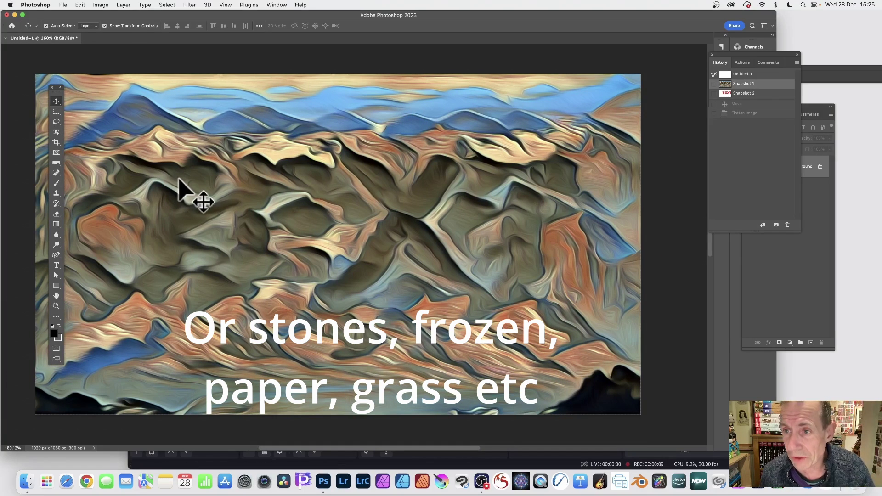
Revert to Snapshot 2, shift the red TEXT word left, and flatten the image
left_click(750, 94)
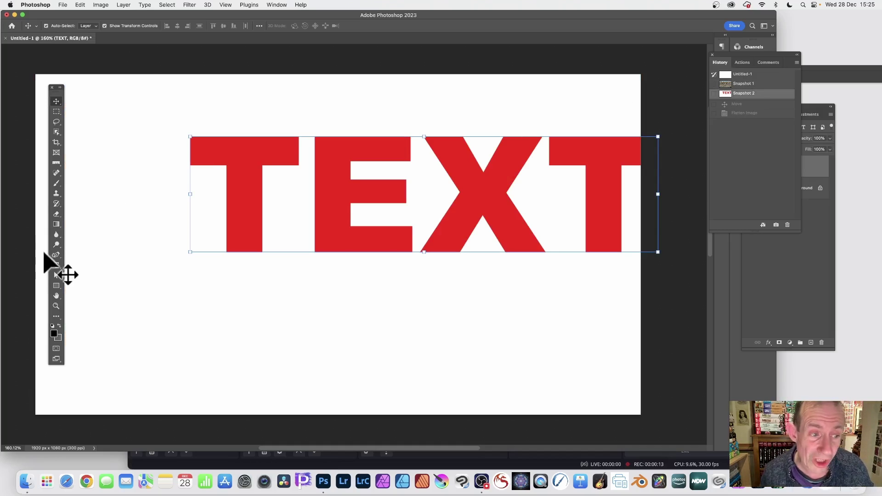
left_click_drag(478, 184, 398, 178)
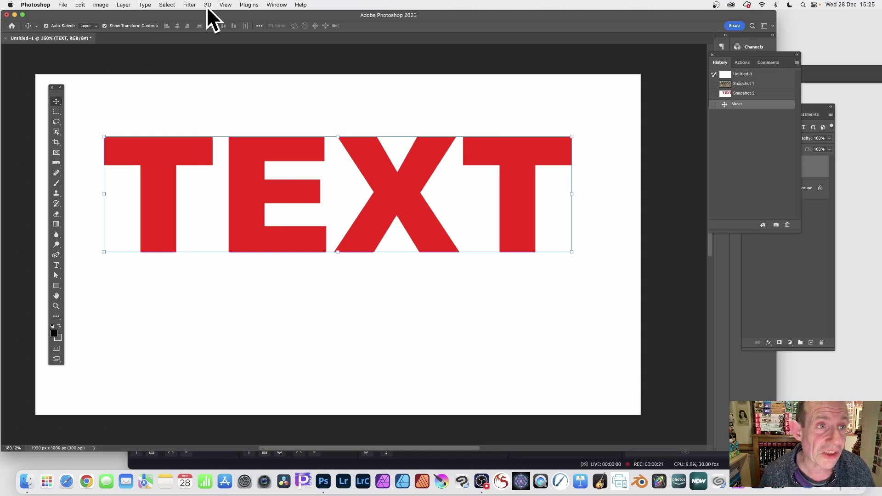
left_click(127, 5)
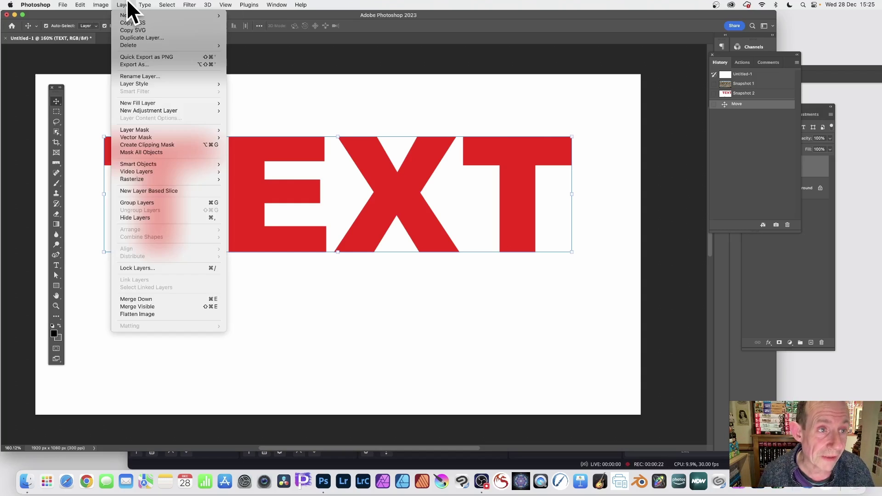
left_click(155, 314)
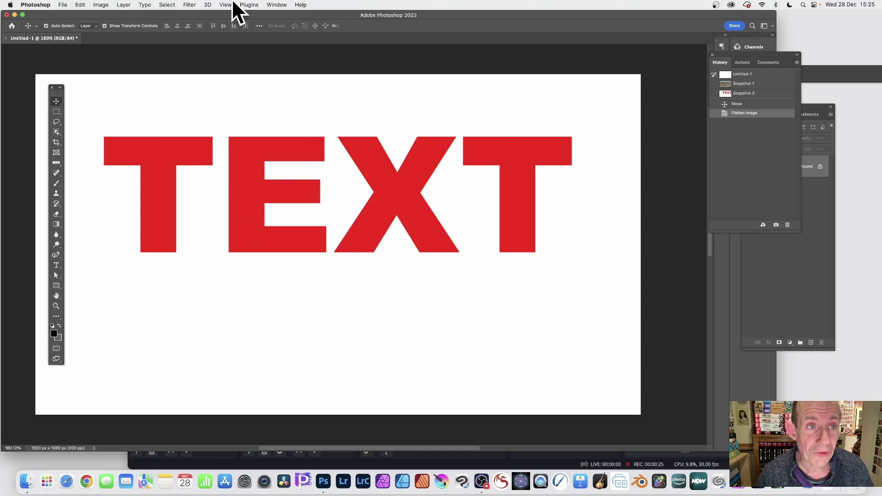
Open Filter > Neural Filters and switch on the Creative section's Style Transfer filter
left_click(191, 5)
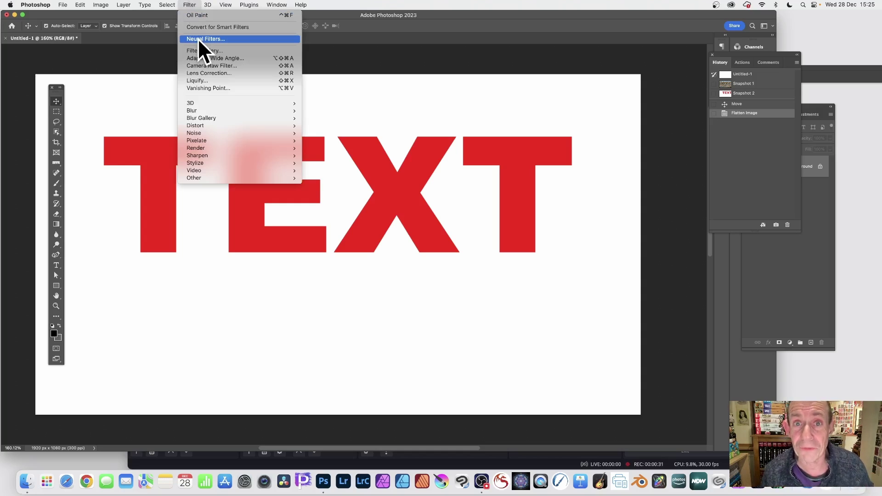
left_click(198, 39)
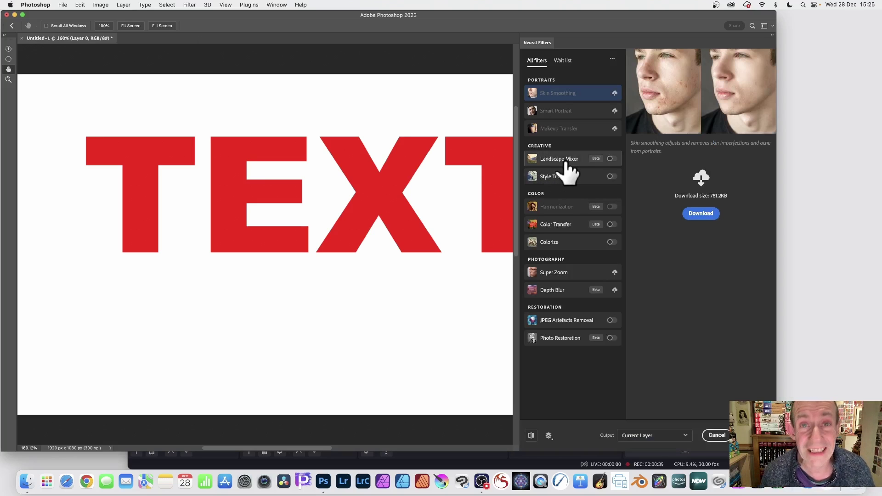
mouse_move(567, 163)
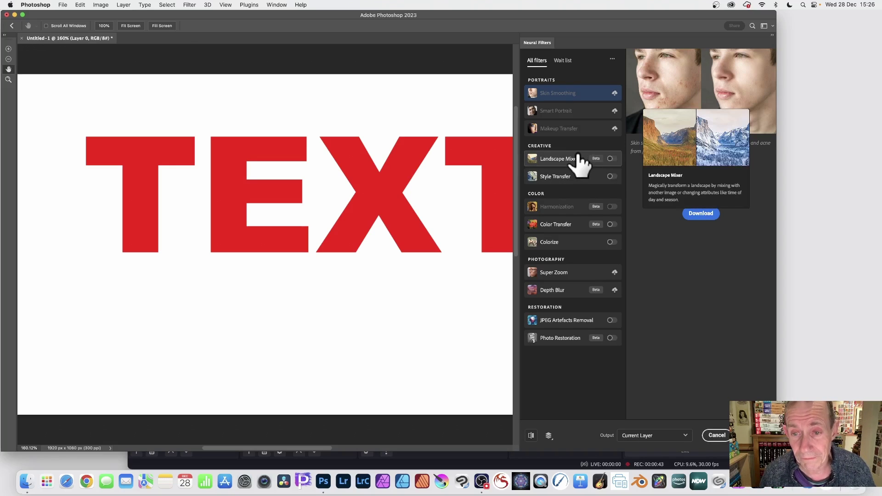
left_click(549, 178)
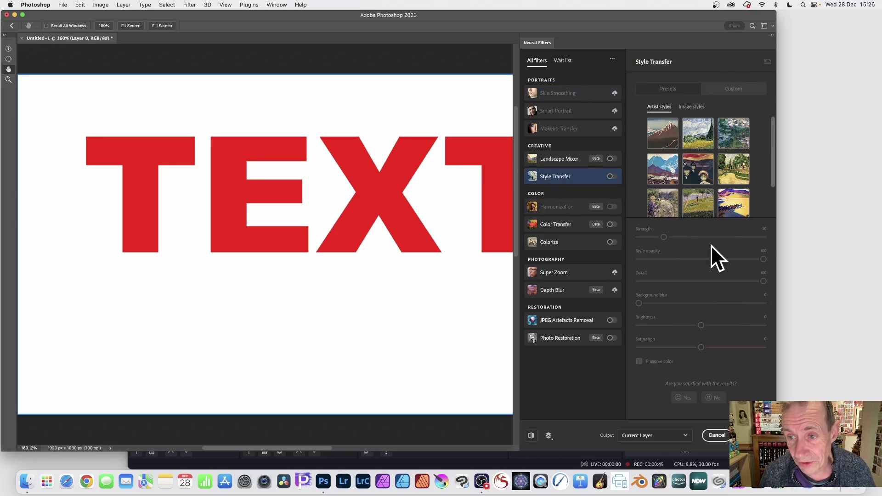
left_click(614, 177)
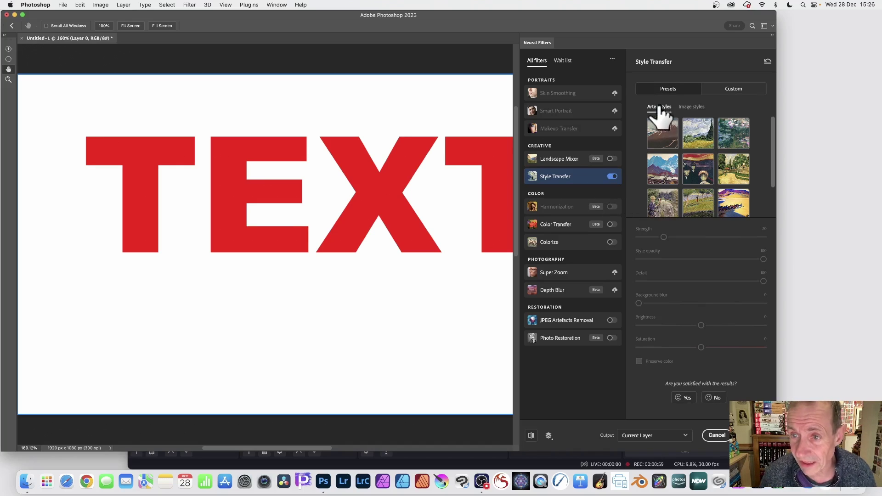
Apply a painterly Artist styles preset at strength 68 to the TEXT image
left_click(698, 173)
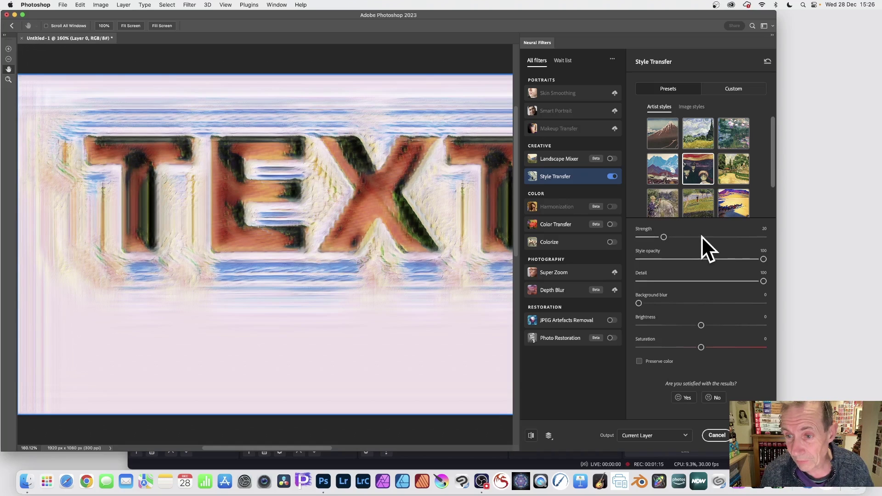
left_click_drag(702, 236, 724, 237)
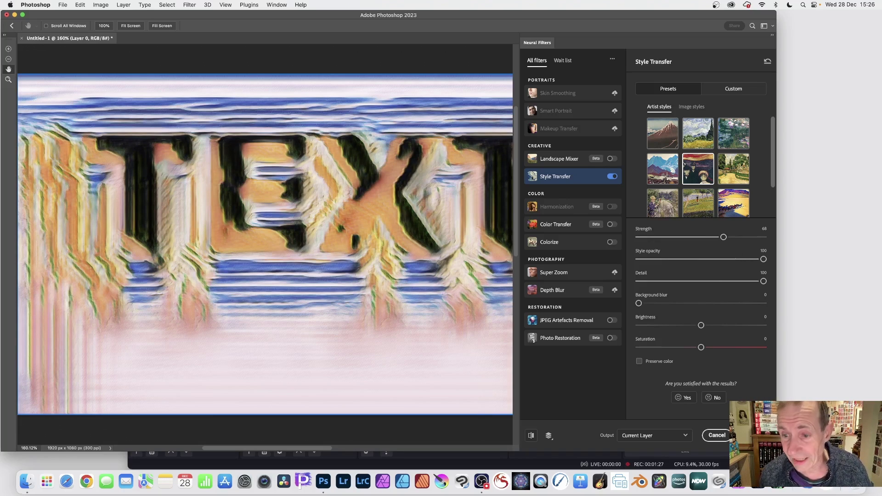
key("Return")
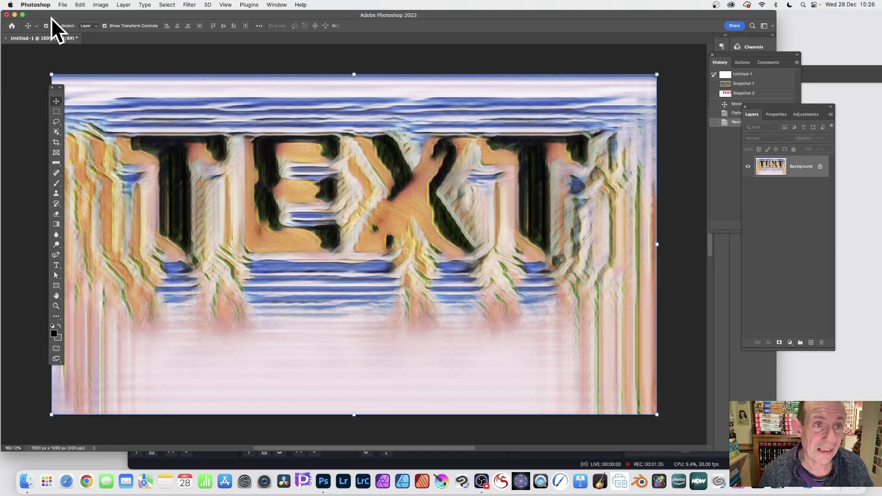
Reopen Neural Filters, enable Style Transfer, and pick the first third-row artist style
left_click(190, 5)
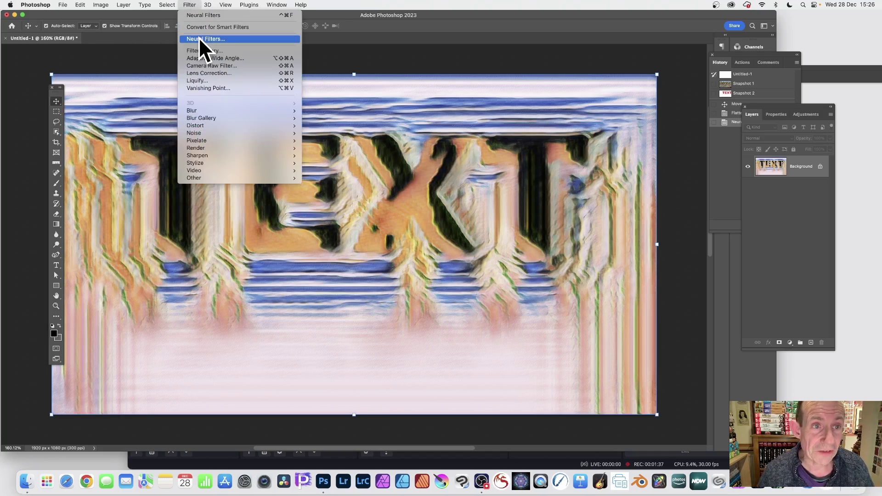
left_click(199, 39)
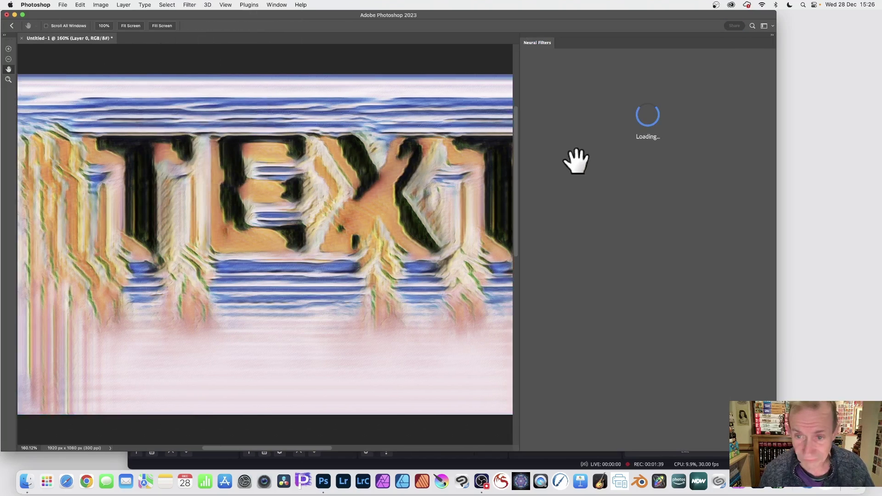
left_click(563, 178)
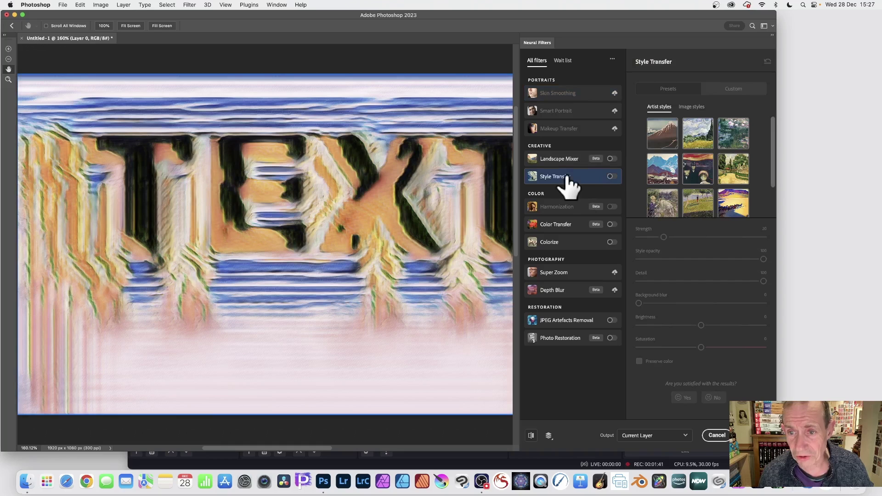
left_click(611, 176)
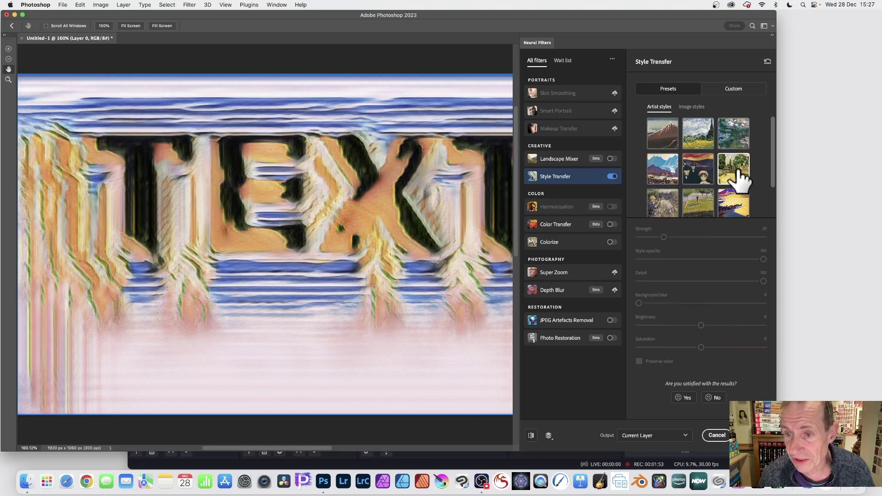
left_click(667, 209)
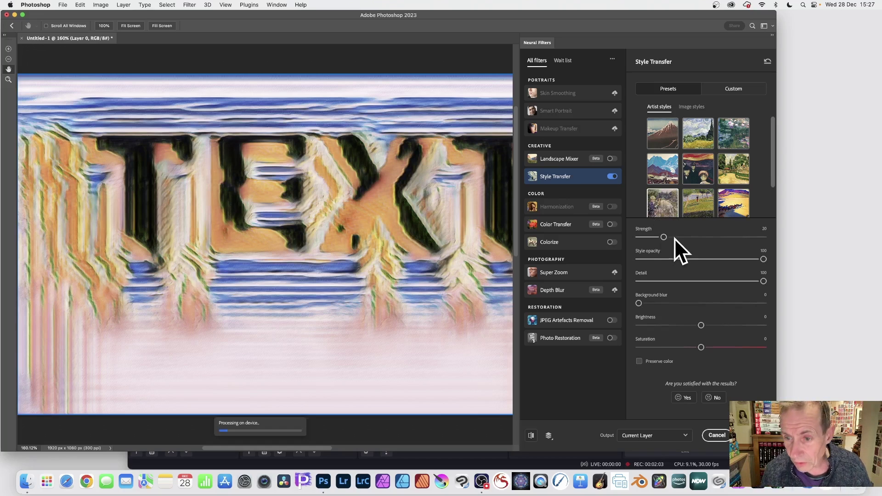
Raise Style Transfer strength to 61 and apply the cream-and-yellow artist style
left_click(695, 237)
left_click(715, 237)
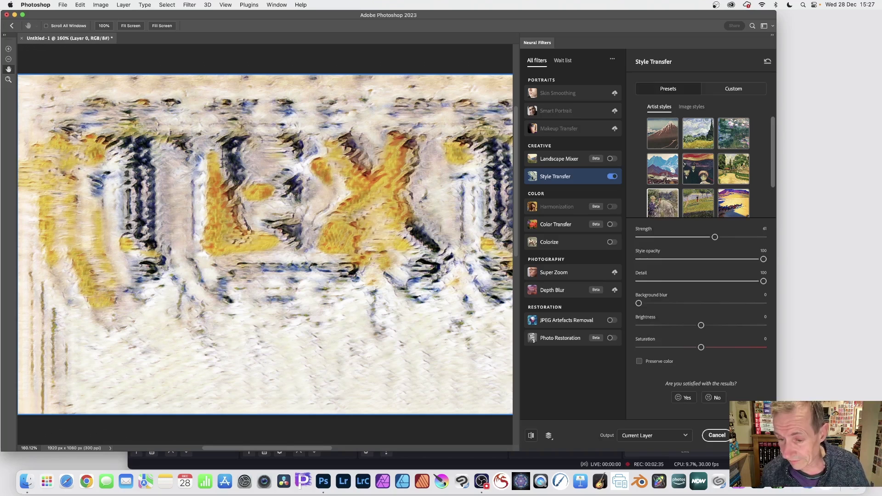
left_click(745, 435)
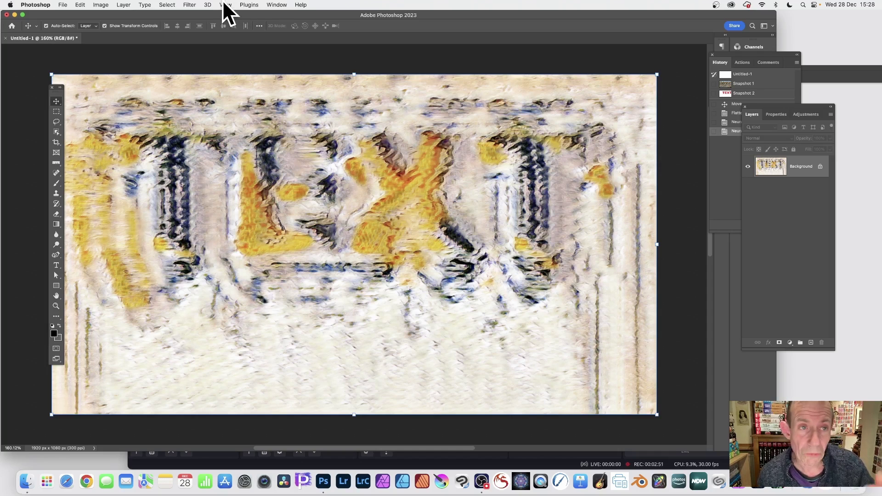
Open Filter > Neural Filters and switch on Landscape Mixer to show its presets
left_click(188, 4)
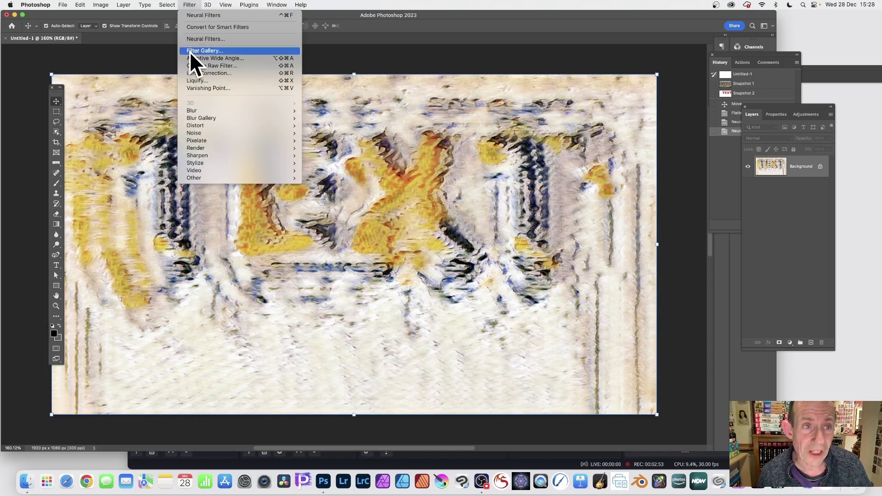
left_click(192, 39)
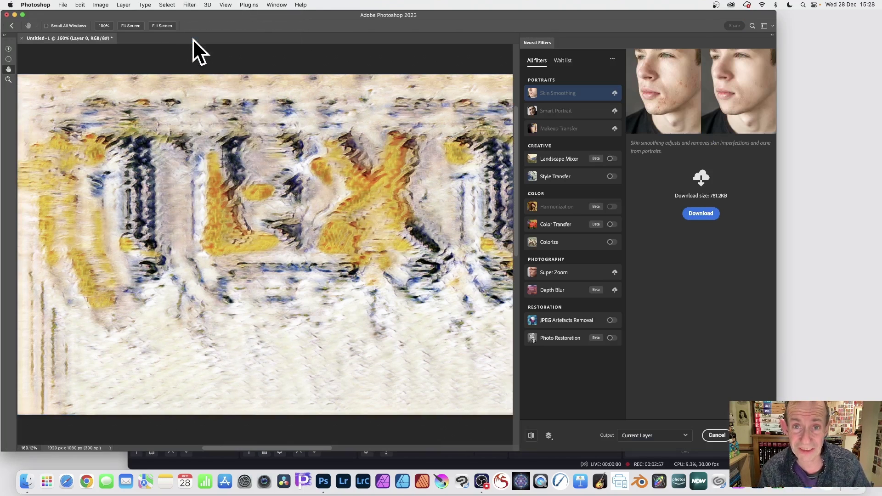
left_click(555, 162)
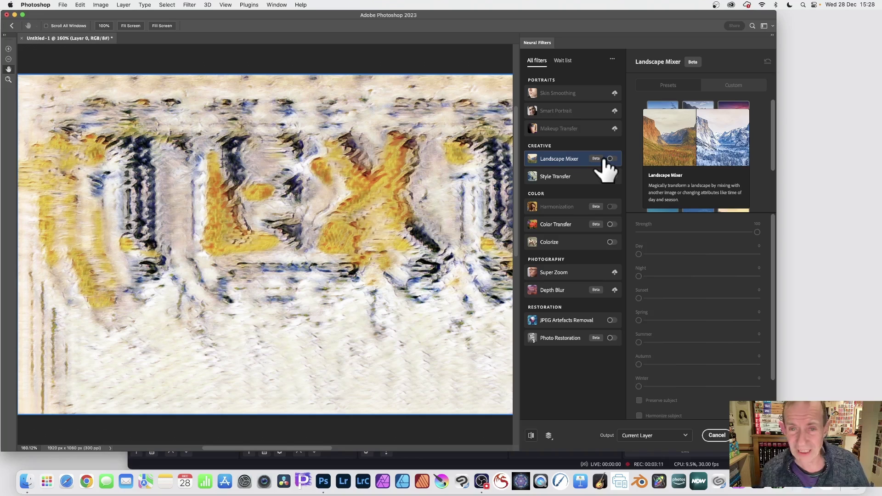
mouse_move(585, 174)
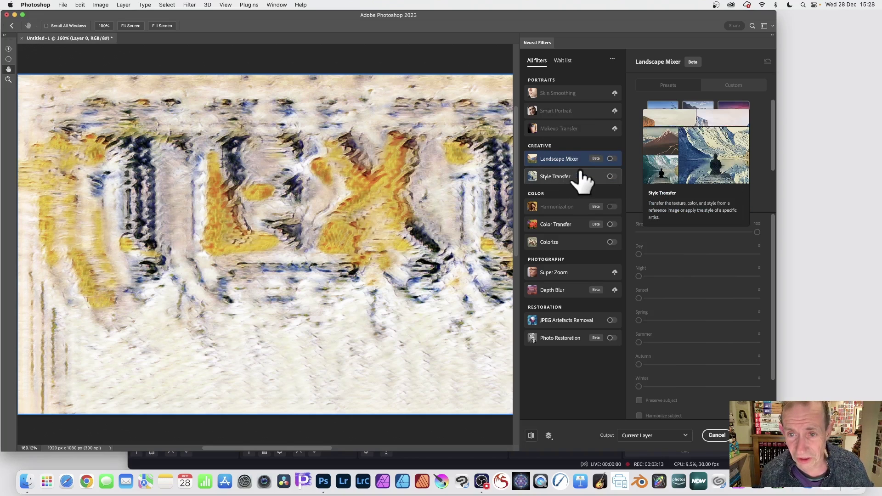
left_click(613, 159)
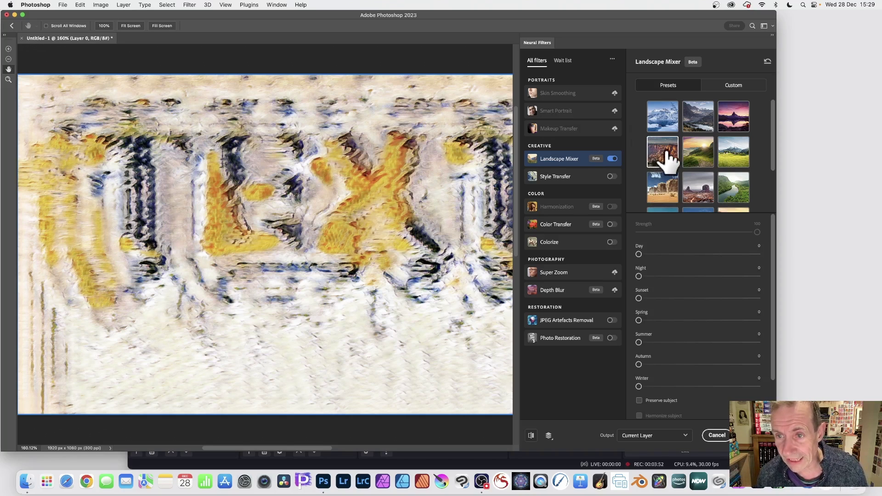
Apply the red-rock canyon Landscape Mixer preset at strength 100, browsing other presets
left_click(666, 154)
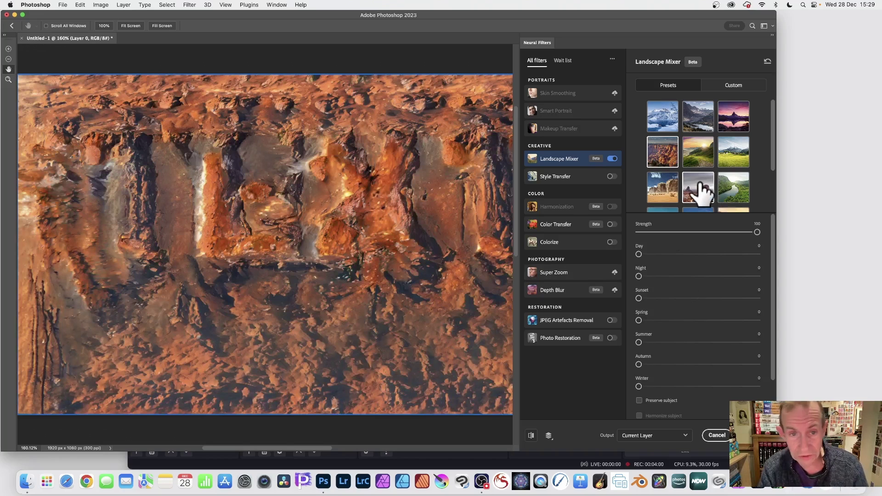
scroll(710, 175, "down", 2)
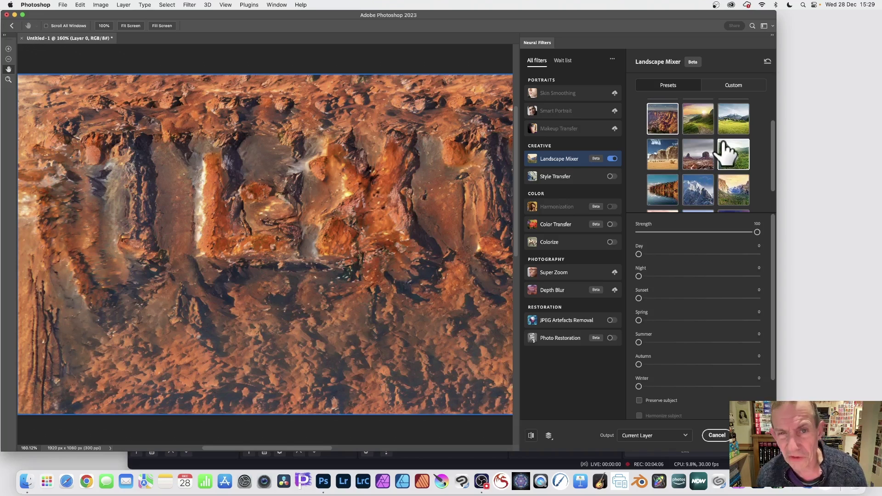
scroll(707, 156, "down", 2)
scroll(699, 154, "up", 3)
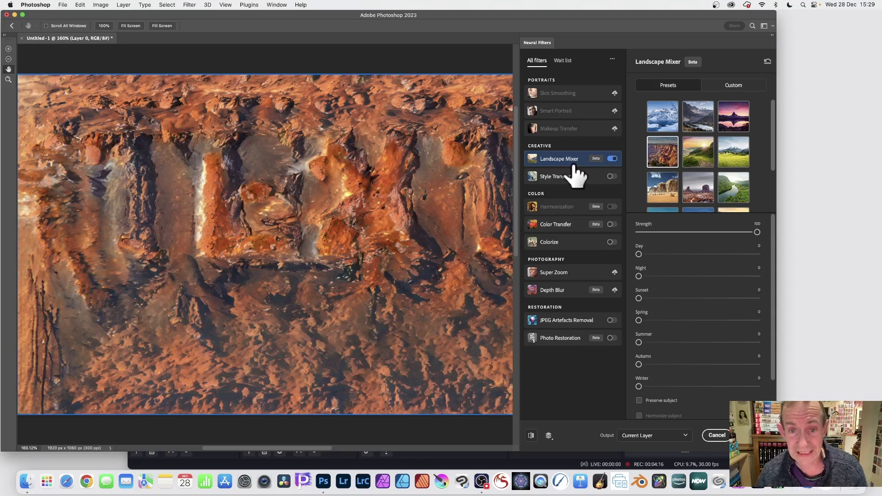
mouse_move(564, 165)
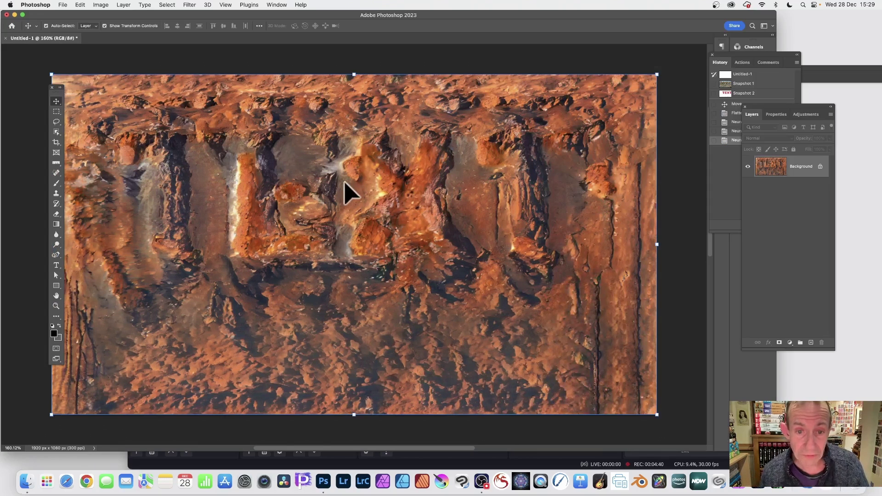
scroll(335, 161, "down", 3)
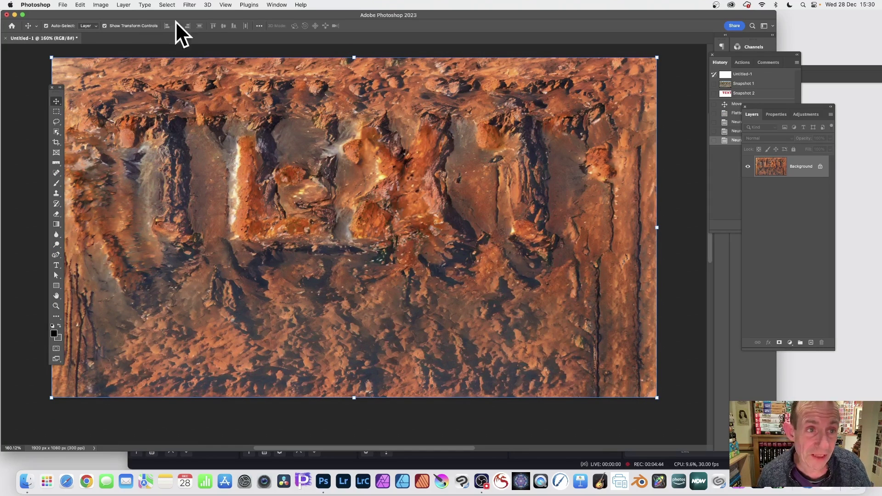
Apply Oil Paint with Stylization 8.1, Cleanliness 7.8, Scale 0.8, Bristle Detail 10
left_click(189, 5)
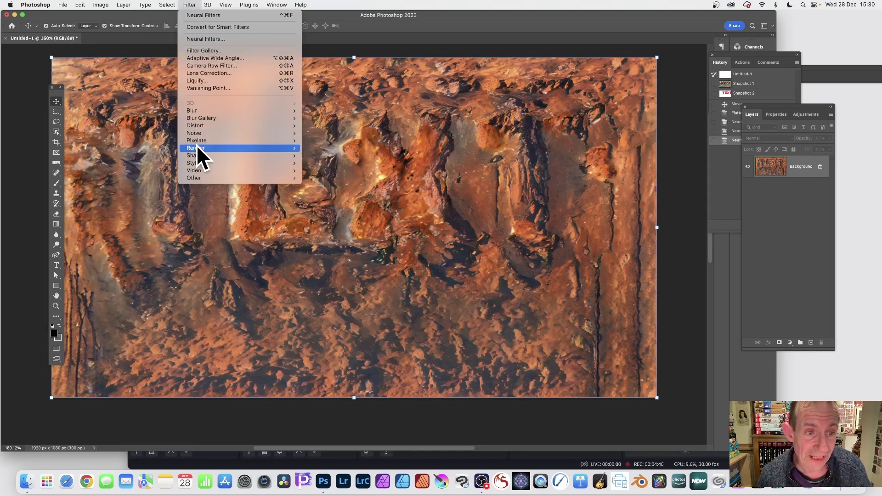
mouse_move(200, 163)
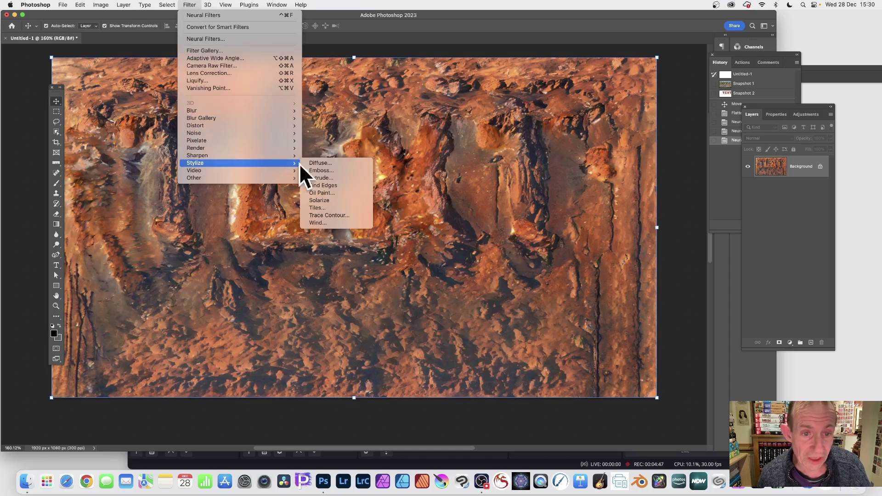
left_click(331, 192)
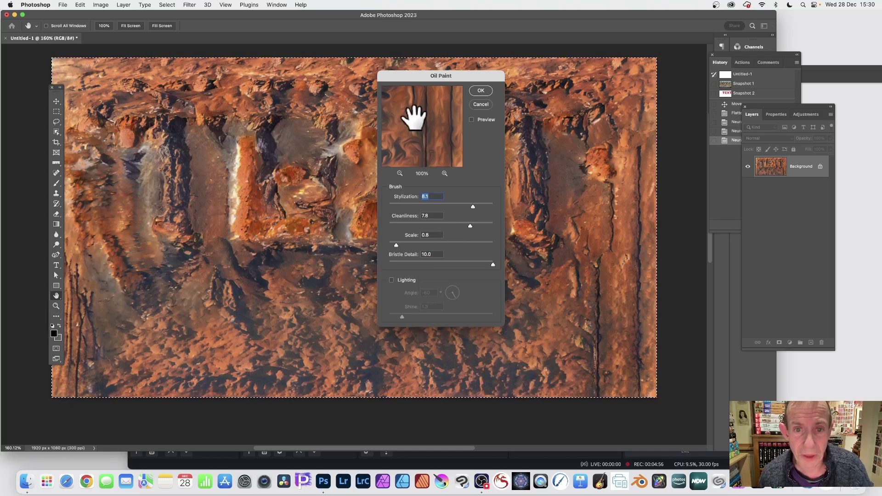
left_click_drag(413, 118, 557, 191)
left_click_drag(413, 103, 507, 209)
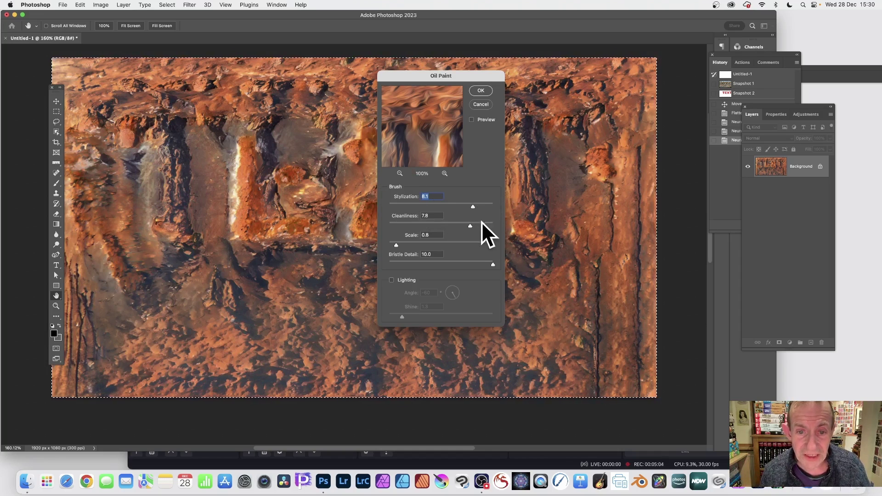
left_click(480, 90)
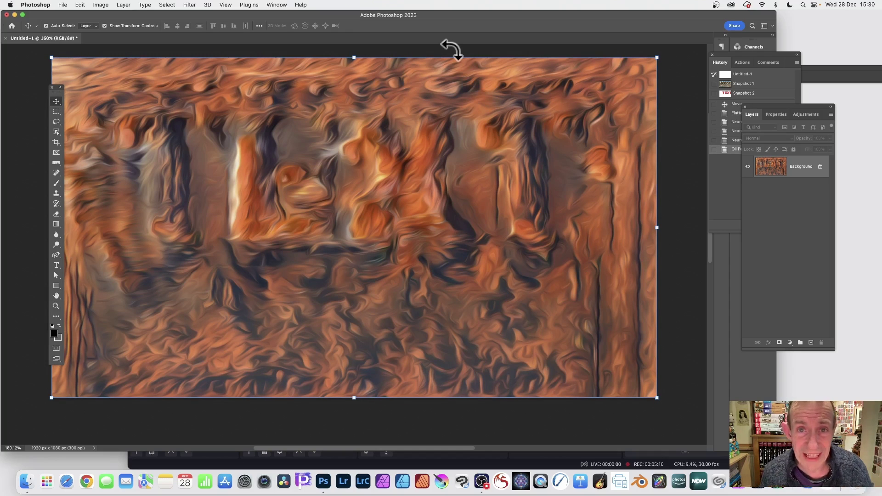
Apply Auto Tone, then a Vibrance adjustment of Vibrance +29 and Saturation +48
left_click(96, 5)
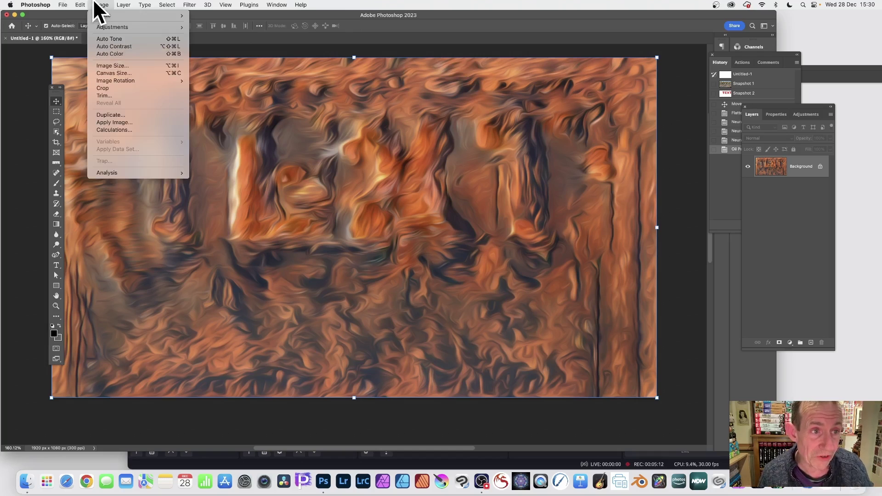
left_click(104, 39)
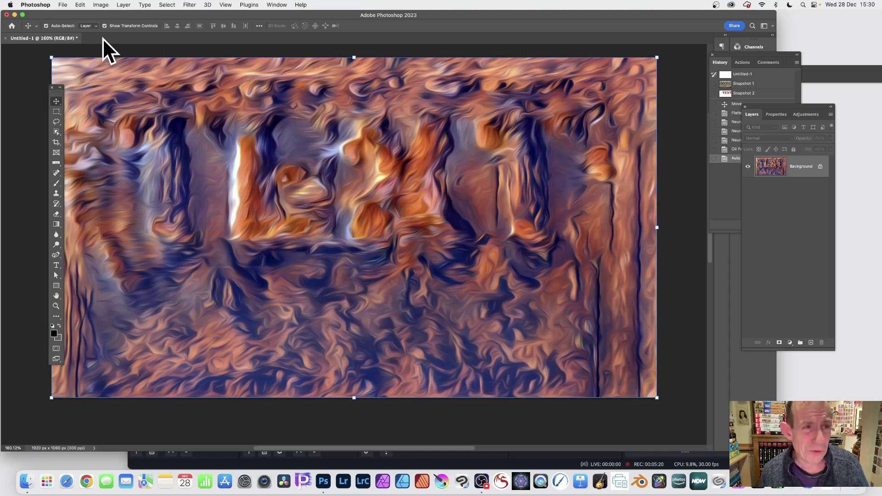
left_click(105, 6)
mouse_move(108, 28)
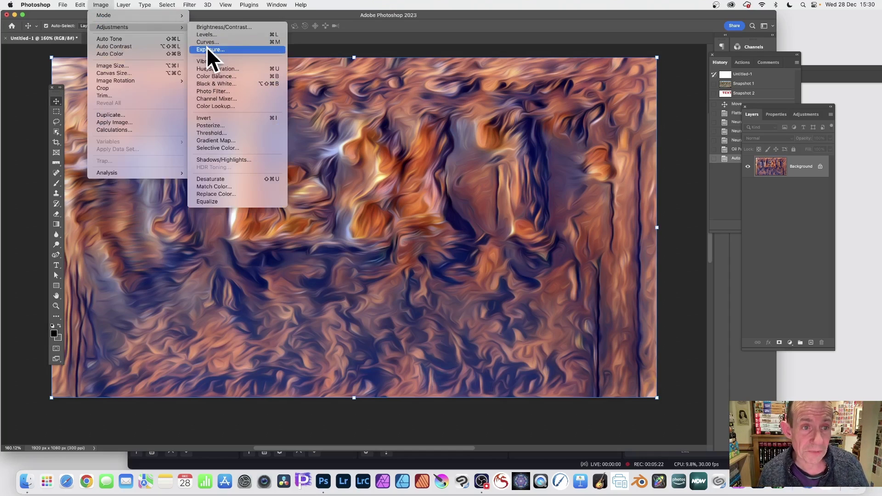
left_click(210, 61)
left_click_drag(421, 166, 432, 166)
left_click_drag(422, 187, 440, 185)
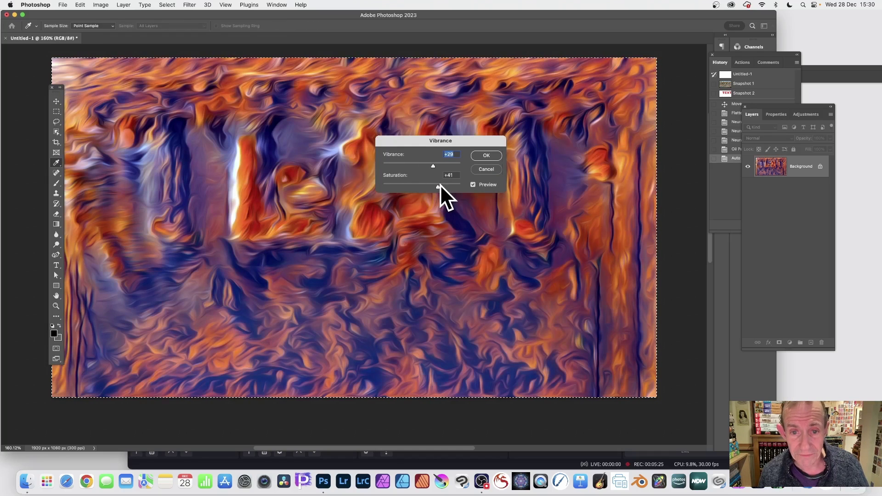
left_click(485, 156)
key("v")
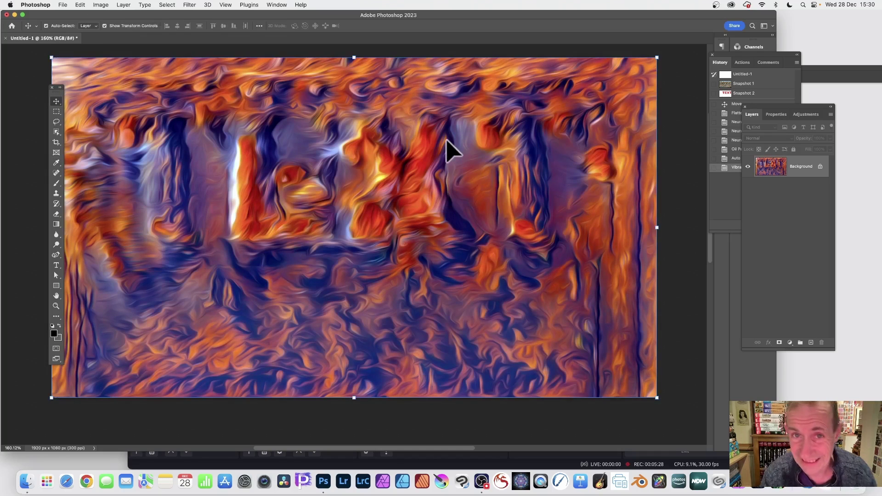